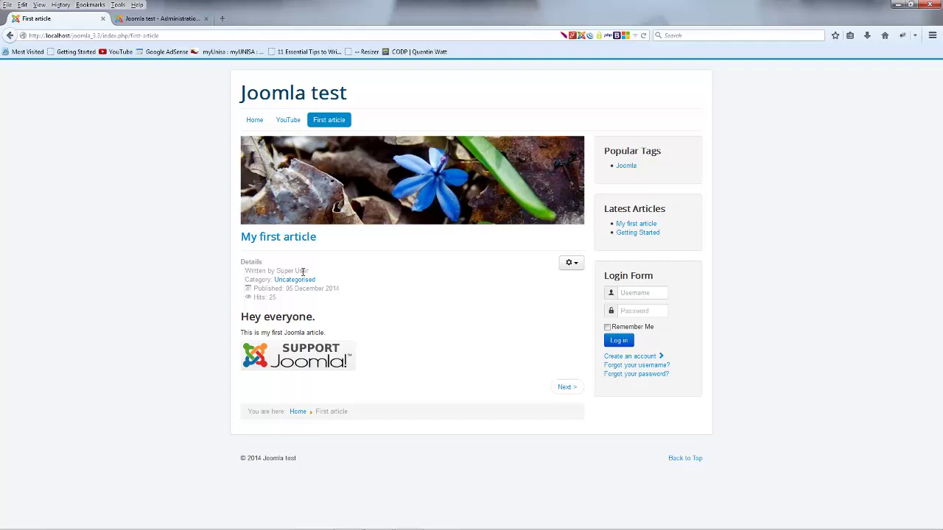
- Highlight the author, published date and Hits: 25 lines on the front-end article page
{"action": "left_click_drag", "start_coordinate": [303, 272], "coordinate": [292, 272]}
{"action": "left_click", "coordinate": [265, 278]}
{"action": "left_click_drag", "start_coordinate": [272, 289], "coordinate": [281, 289]}
{"action": "left_click_drag", "start_coordinate": [339, 289], "coordinate": [309, 289]}
{"action": "left_click_drag", "start_coordinate": [291, 301], "coordinate": [252, 297]}
{"action": "left_click", "coordinate": [307, 305]}
{"action": "key", "text": "ctrl+a"}
{"action": "left_click", "coordinate": [361, 306]}
- In the administration, open System > Global Configuration
{"action": "left_click", "coordinate": [167, 20]}
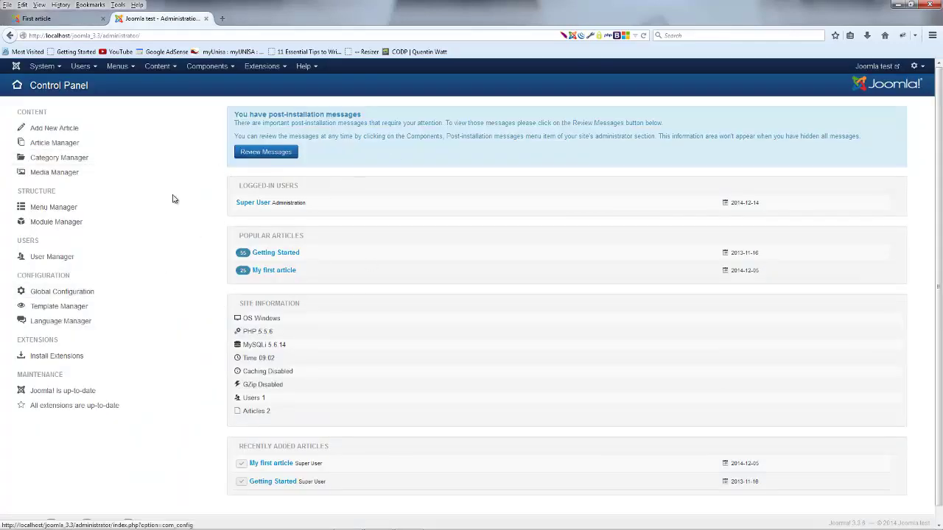
{"action": "left_click", "coordinate": [46, 66]}
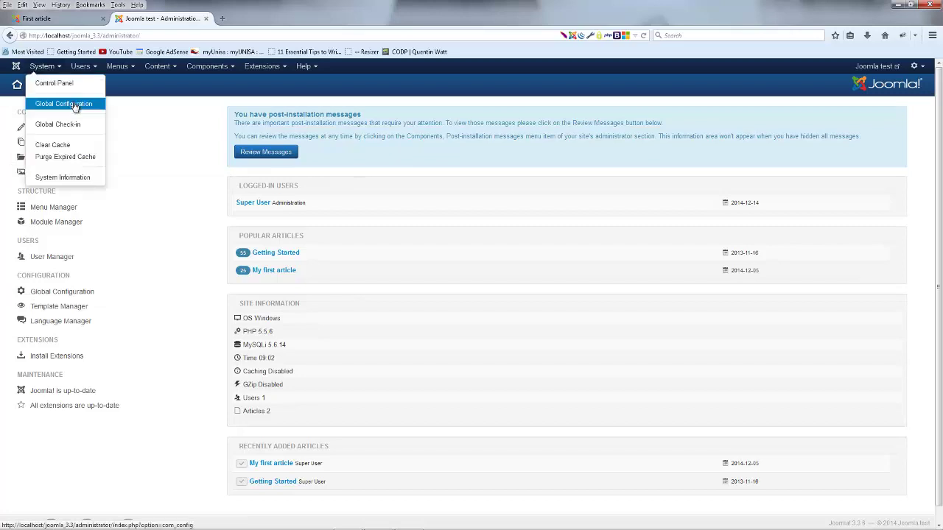
{"action": "left_click", "coordinate": [68, 103]}
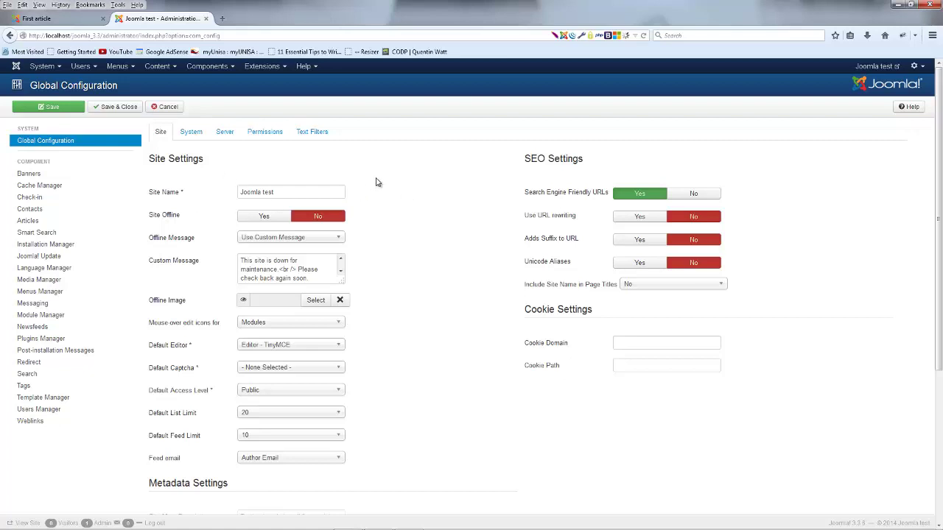
- Open the Articles component options and compare them with the front-end article details
{"action": "left_click", "coordinate": [71, 223]}
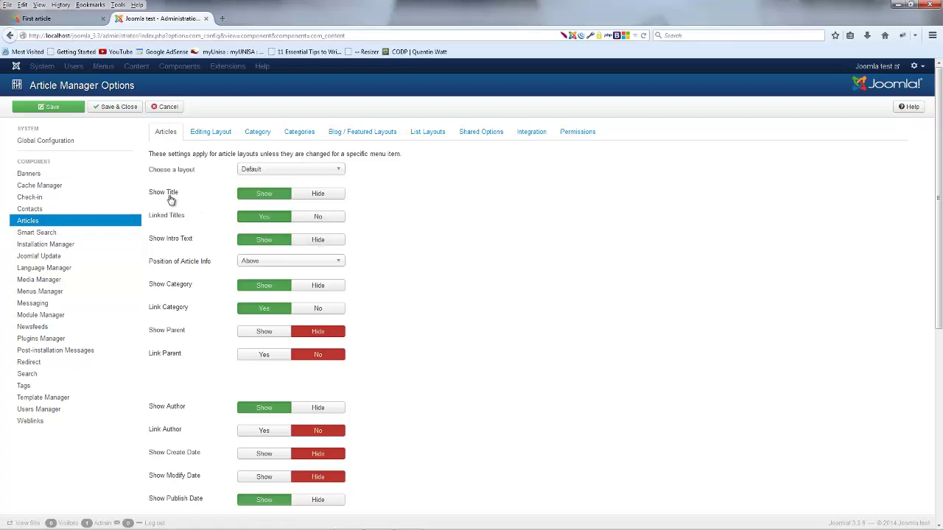
{"action": "mouse_move", "coordinate": [170, 200]}
{"action": "left_click", "coordinate": [59, 18]}
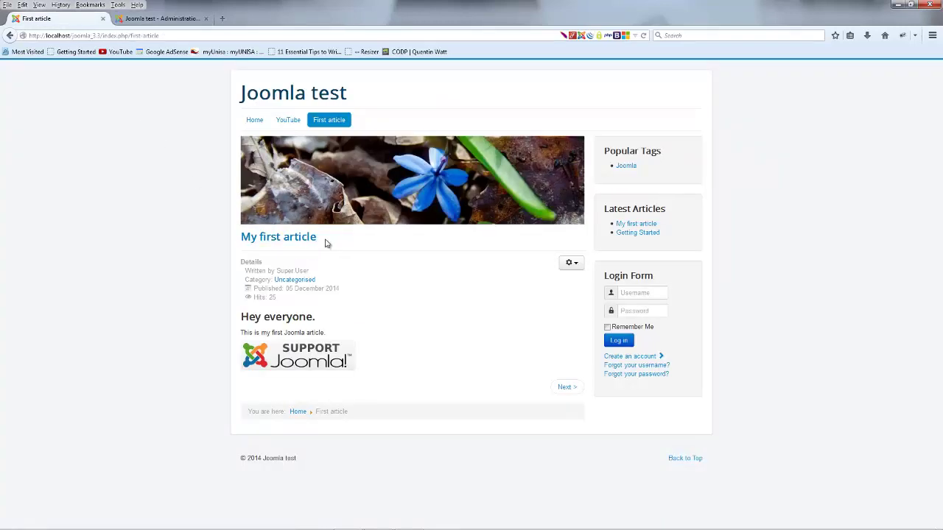
{"action": "left_click_drag", "start_coordinate": [320, 243], "coordinate": [242, 244]}
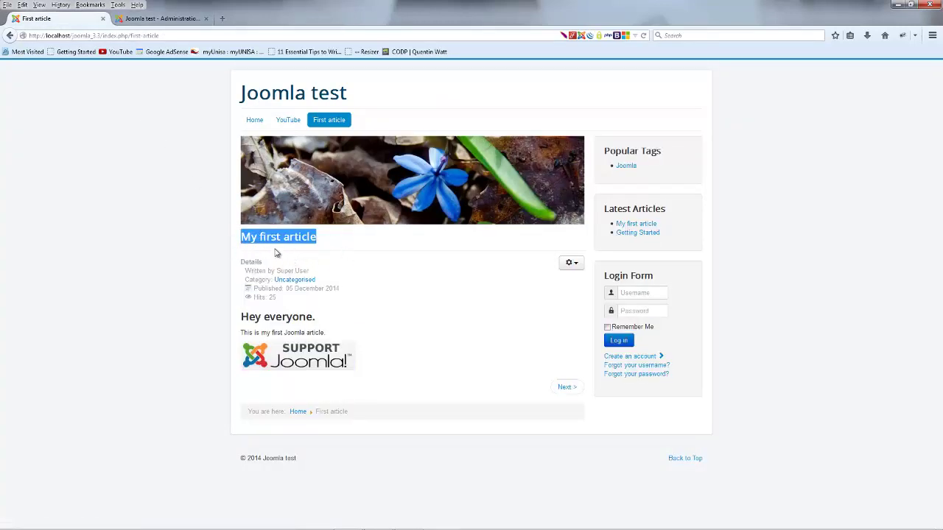
{"action": "left_click", "coordinate": [210, 236]}
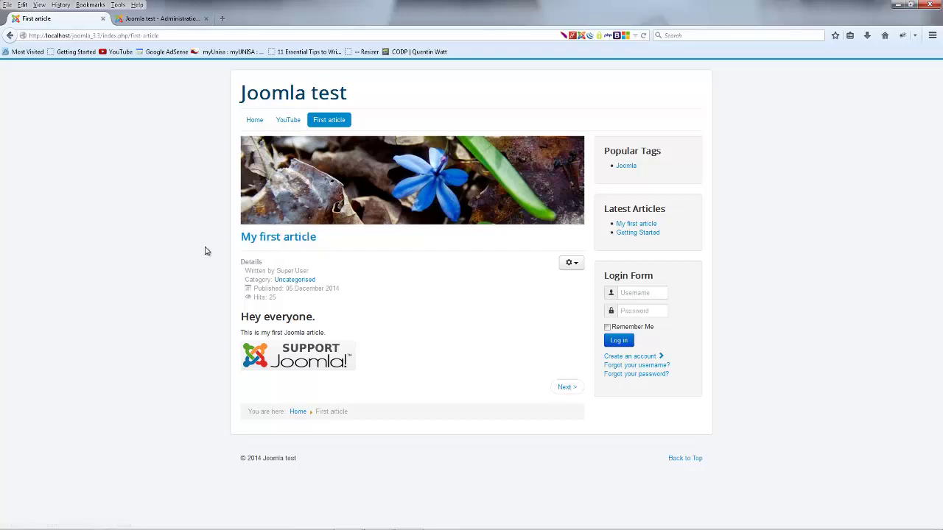
{"action": "left_click", "coordinate": [161, 18]}
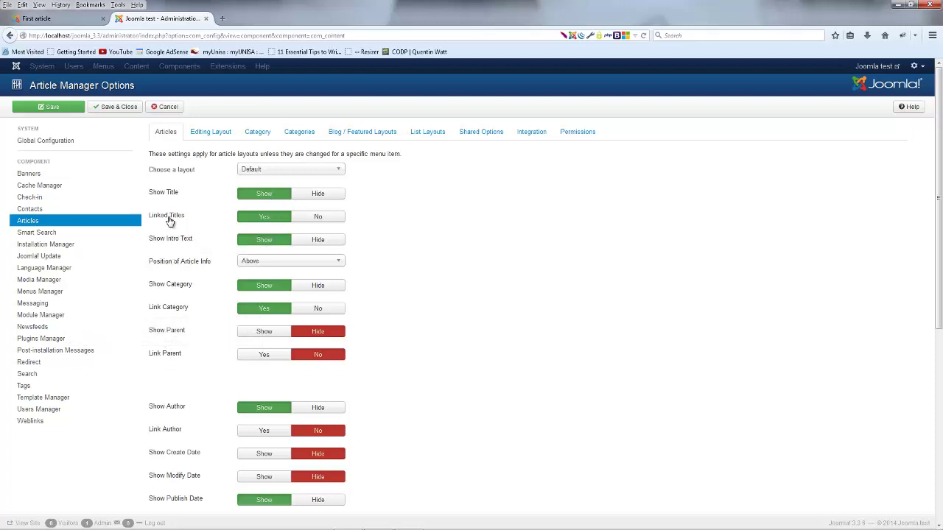
- Check the article title link on the site, then set Linked Titles to No
{"action": "mouse_move", "coordinate": [169, 219]}
{"action": "left_click", "coordinate": [37, 18]}
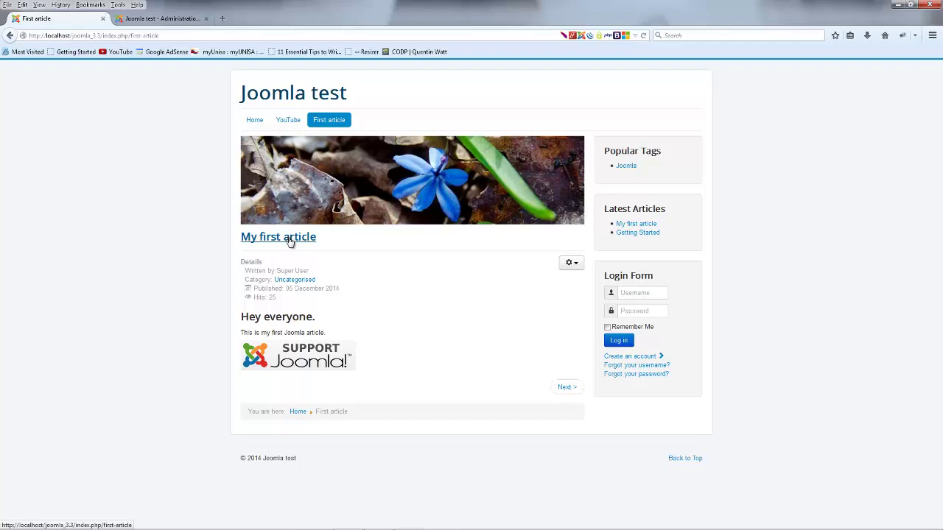
{"action": "left_click", "coordinate": [290, 241]}
{"action": "left_click", "coordinate": [160, 19]}
{"action": "left_click", "coordinate": [308, 216]}
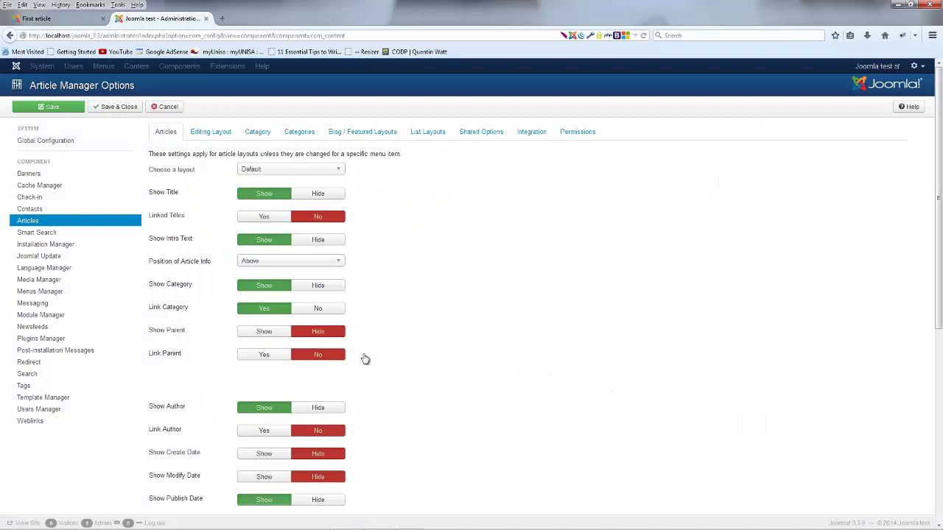
- Hide intro text and category, set Link Category to No, and preview the article page
{"action": "left_click", "coordinate": [328, 243]}
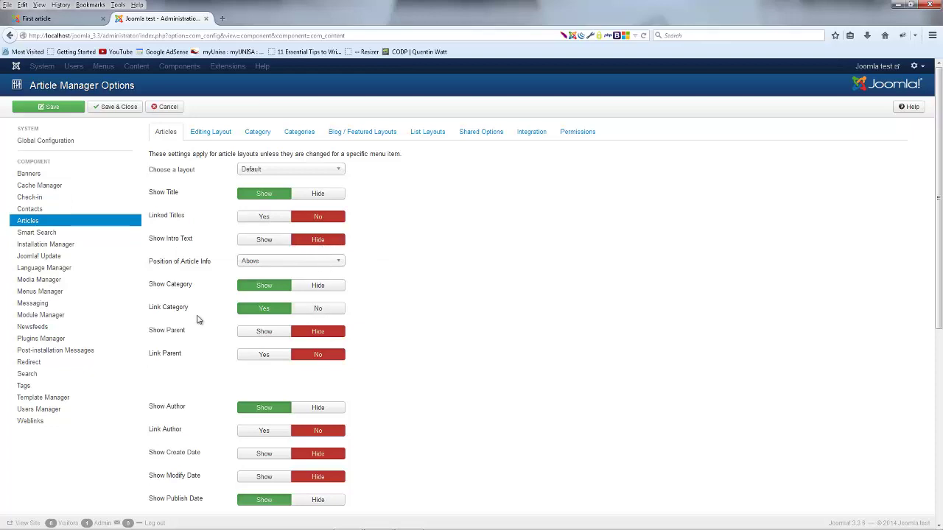
{"action": "left_click", "coordinate": [311, 287]}
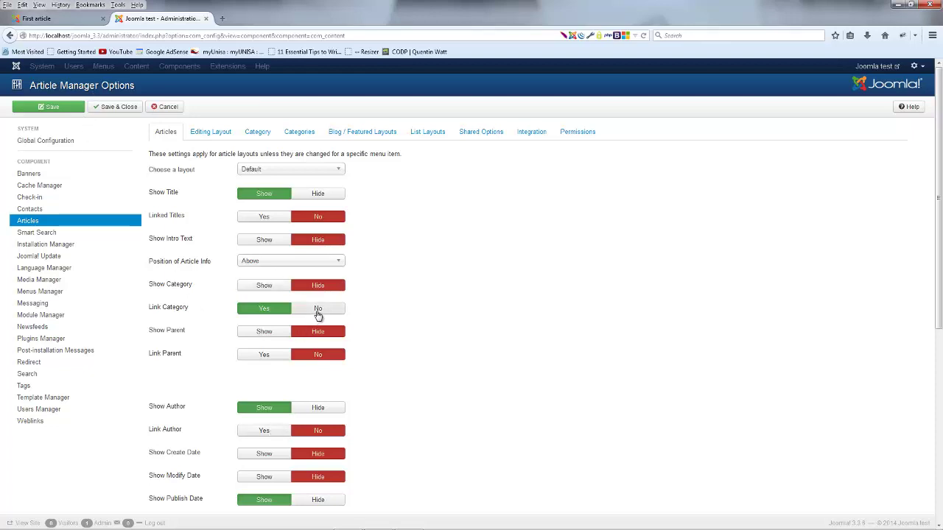
{"action": "left_click", "coordinate": [315, 310]}
{"action": "left_click", "coordinate": [45, 18]}
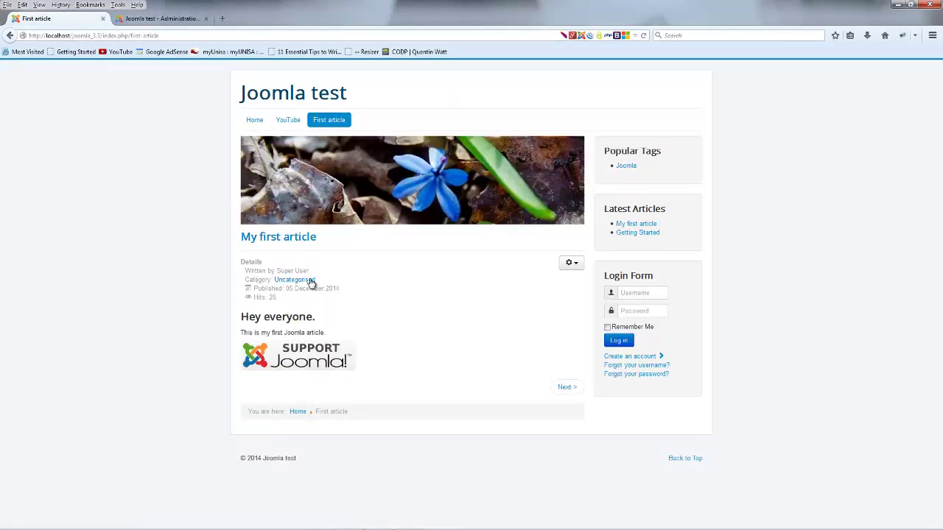
- Hide the article author and publish date, checking the front-end page between changes
{"action": "left_click", "coordinate": [166, 19]}
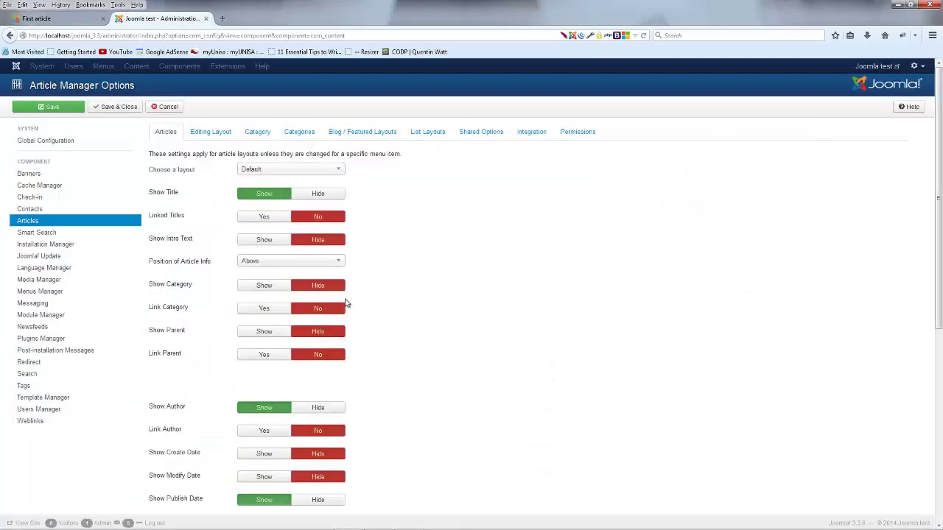
{"action": "scroll", "coordinate": [400, 323], "scroll_direction": "down", "scroll_amount": 5}
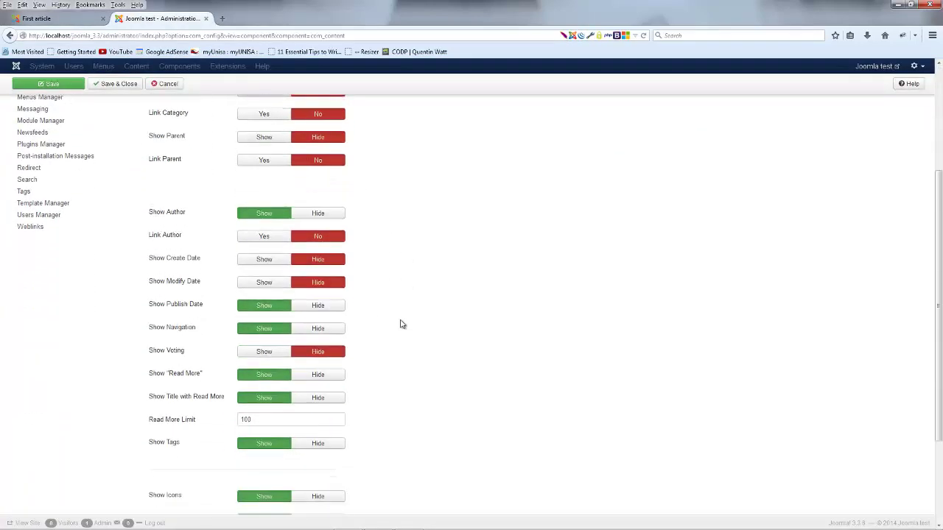
{"action": "scroll", "coordinate": [400, 323], "scroll_direction": "down", "scroll_amount": 2}
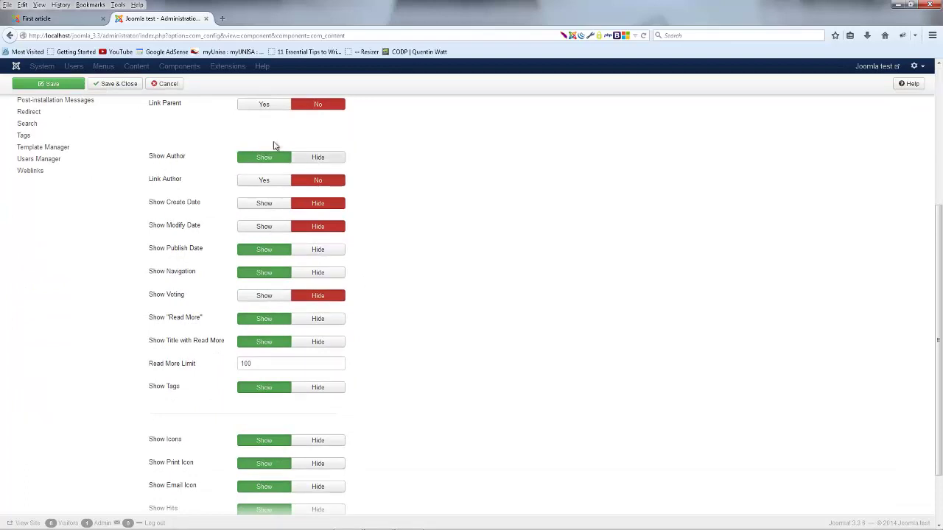
{"action": "left_click", "coordinate": [36, 18]}
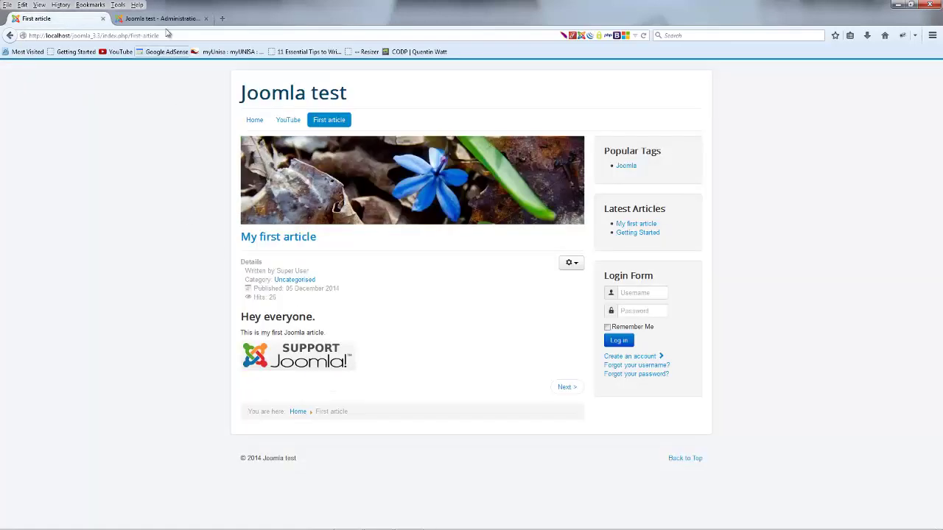
{"action": "left_click", "coordinate": [158, 18]}
{"action": "left_click", "coordinate": [315, 159]}
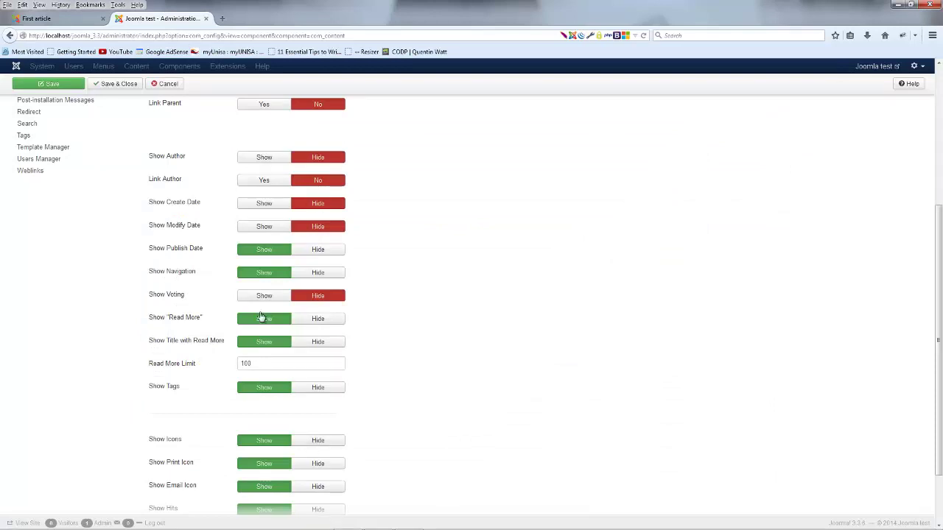
{"action": "left_click", "coordinate": [37, 19]}
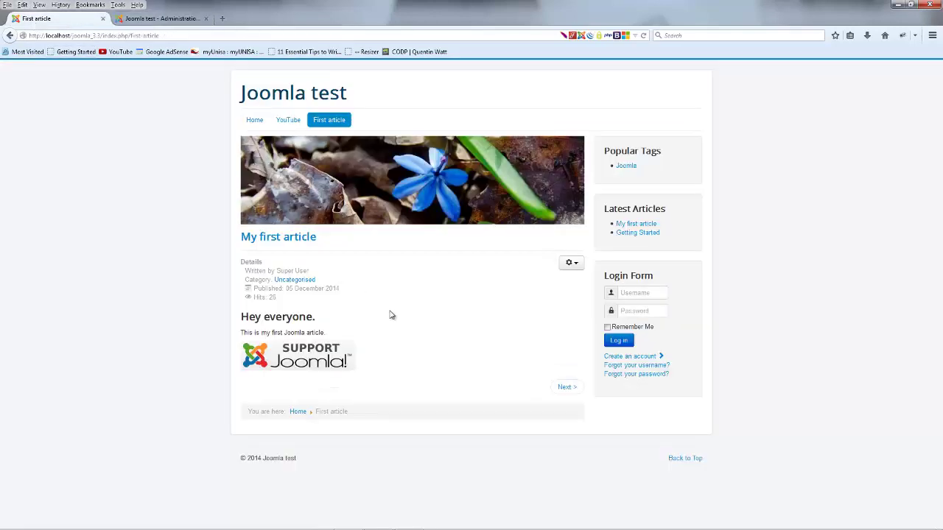
{"action": "double_click", "coordinate": [331, 290]}
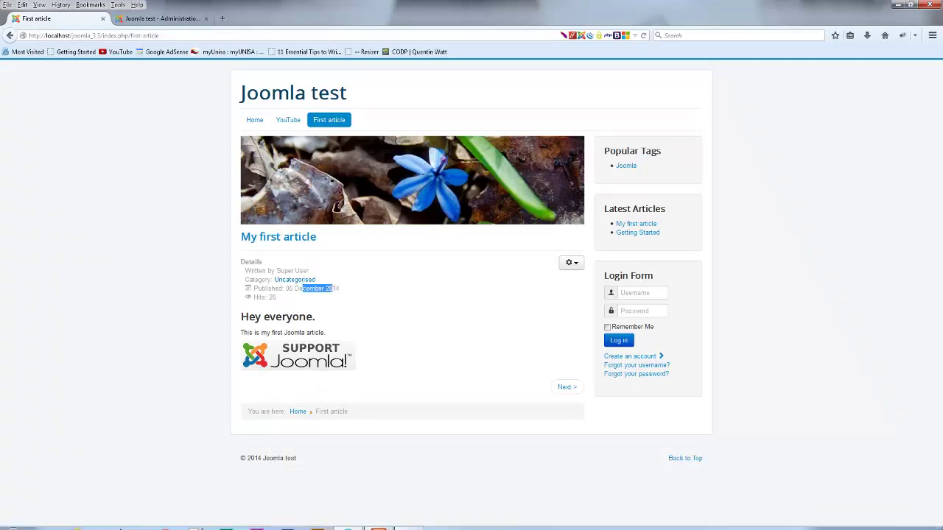
{"action": "left_click", "coordinate": [158, 18]}
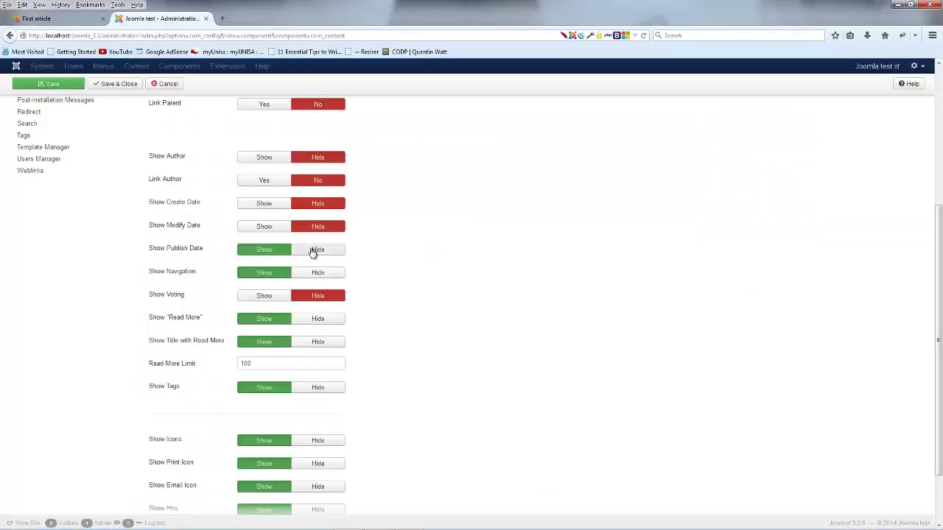
{"action": "left_click", "coordinate": [315, 250]}
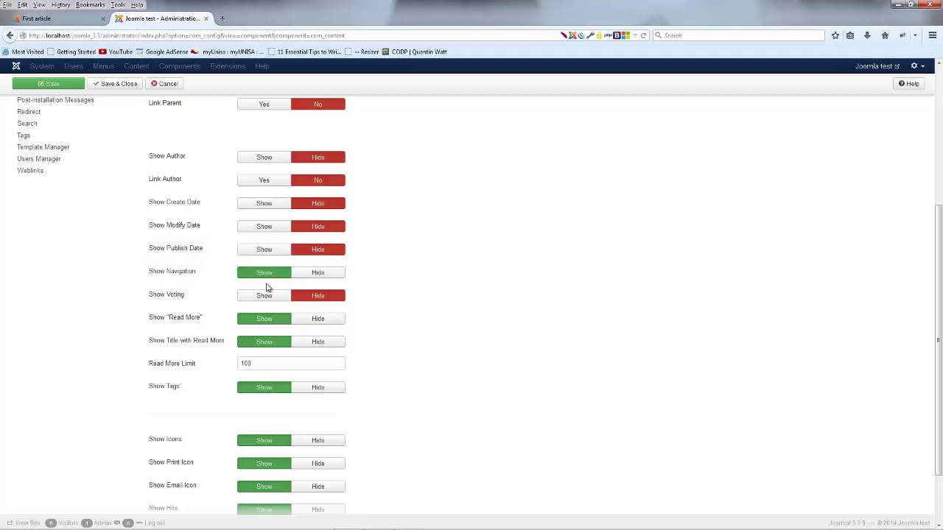
- Hide navigation, Read More and Title with Read More, keeping Show Tags on Show
{"action": "left_click", "coordinate": [64, 22]}
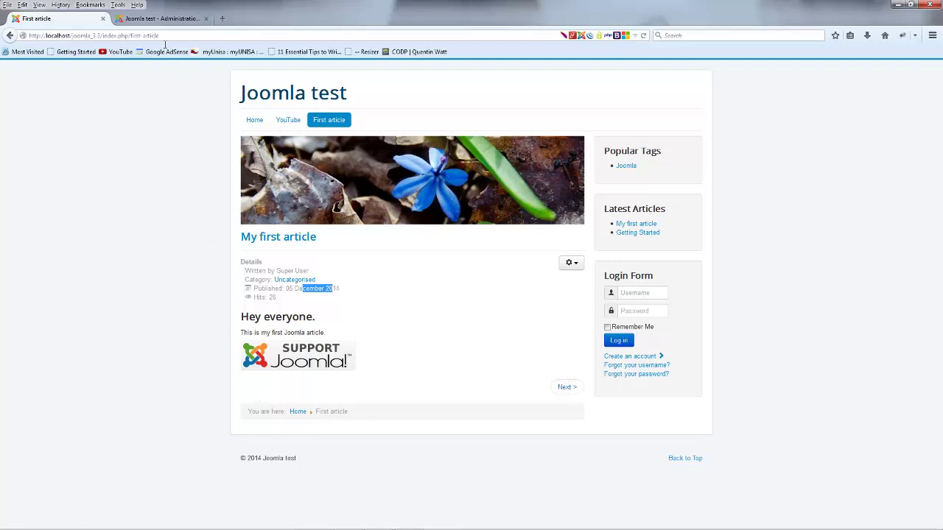
{"action": "left_click", "coordinate": [162, 20]}
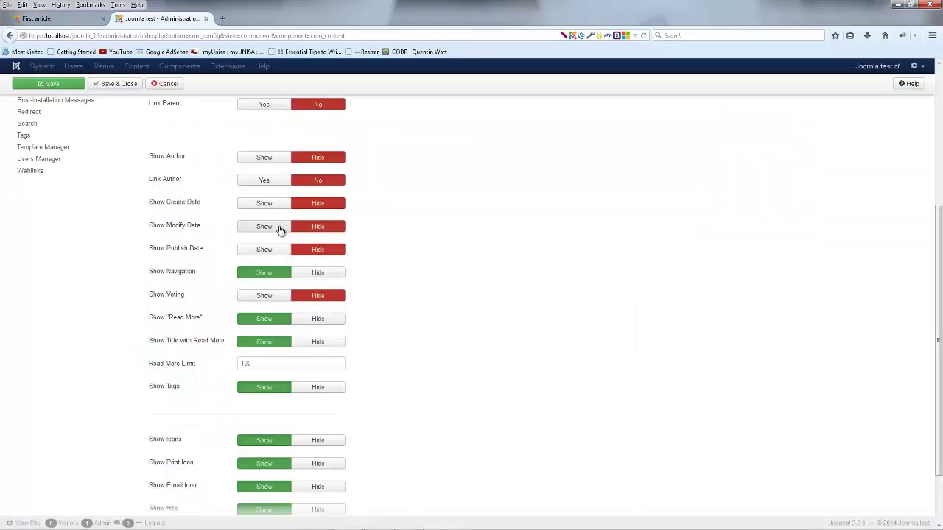
{"action": "left_click", "coordinate": [321, 272]}
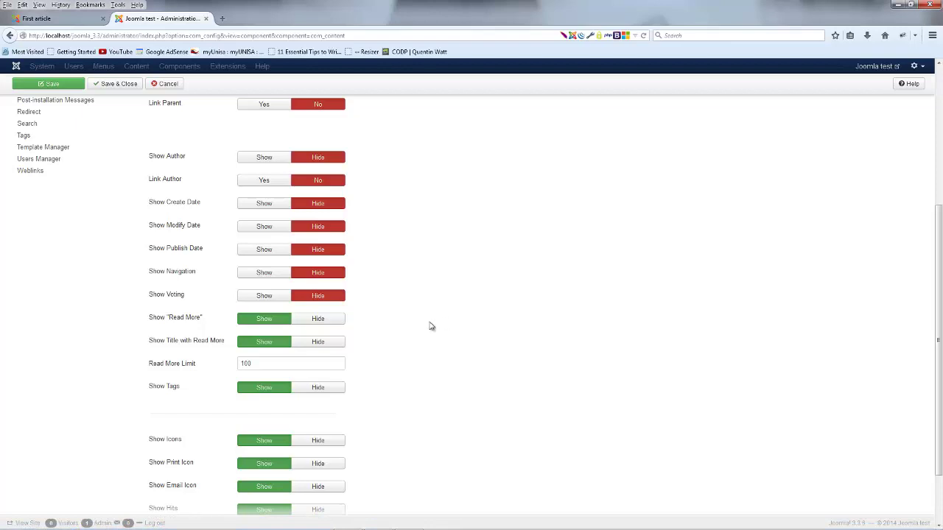
{"action": "scroll", "coordinate": [274, 273], "scroll_direction": "down", "scroll_amount": 2}
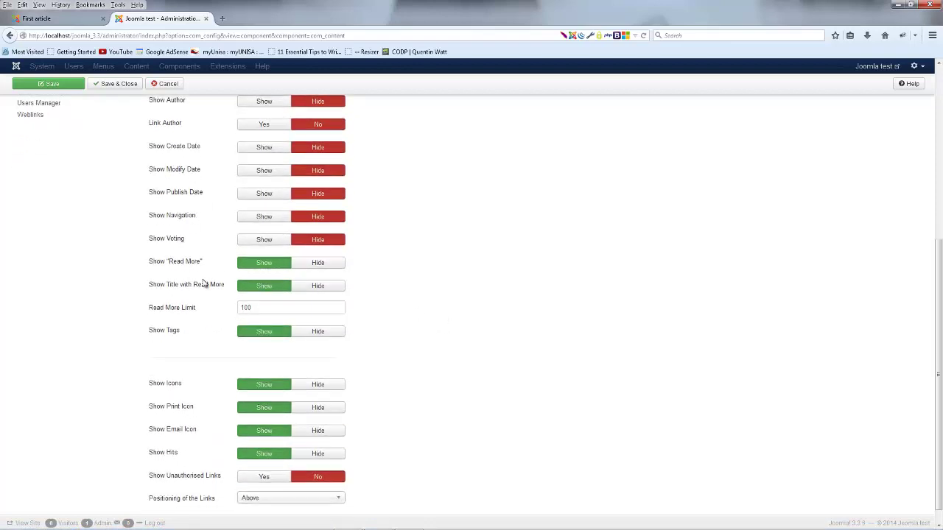
{"action": "left_click", "coordinate": [317, 263]}
{"action": "left_click", "coordinate": [316, 286]}
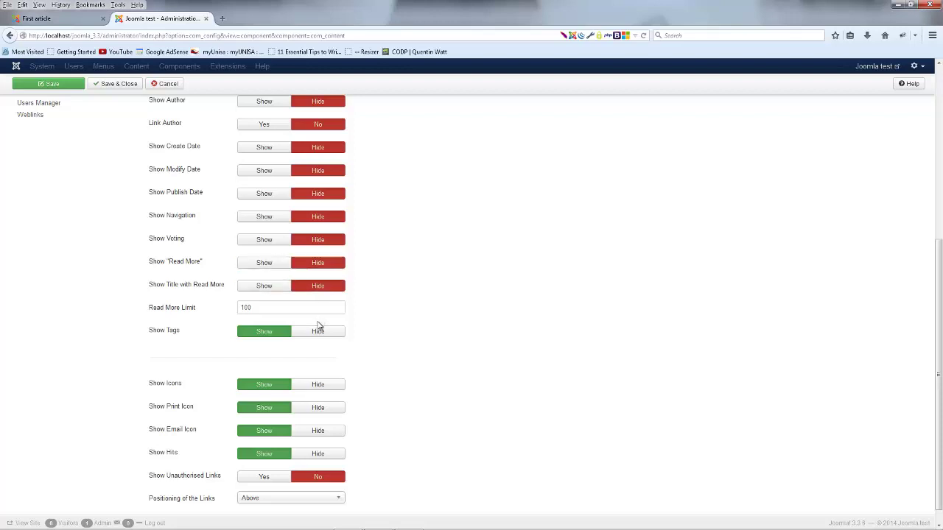
{"action": "left_click", "coordinate": [317, 332]}
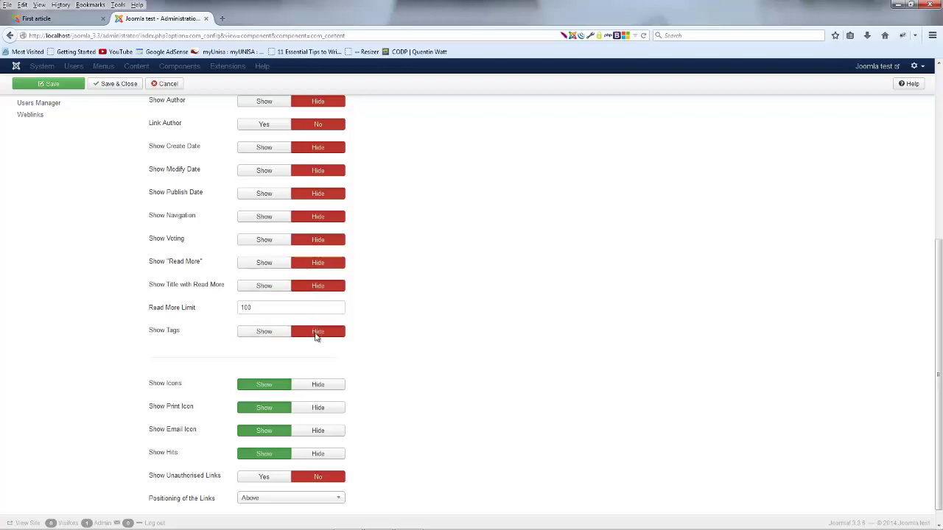
{"action": "left_click", "coordinate": [266, 332]}
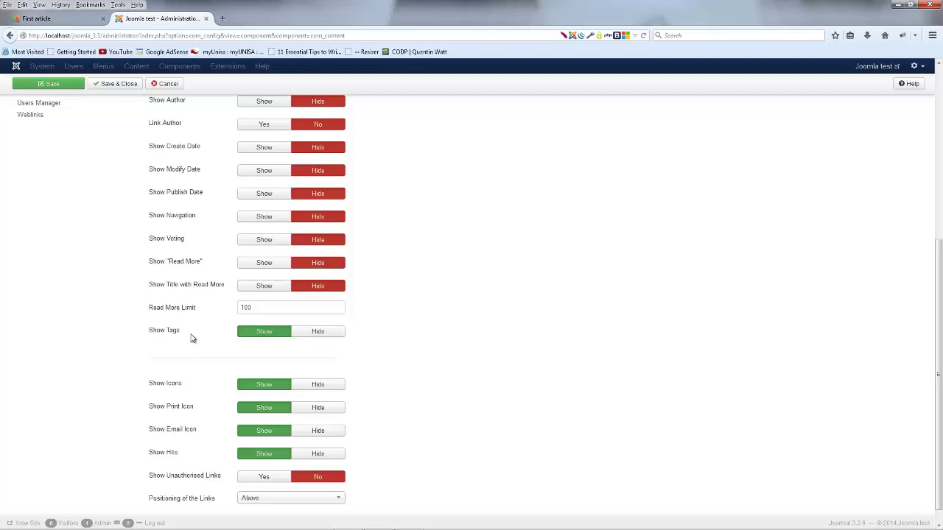
- Open the Getting Started article from Latest Articles on the front-end site
{"action": "left_click", "coordinate": [44, 18]}
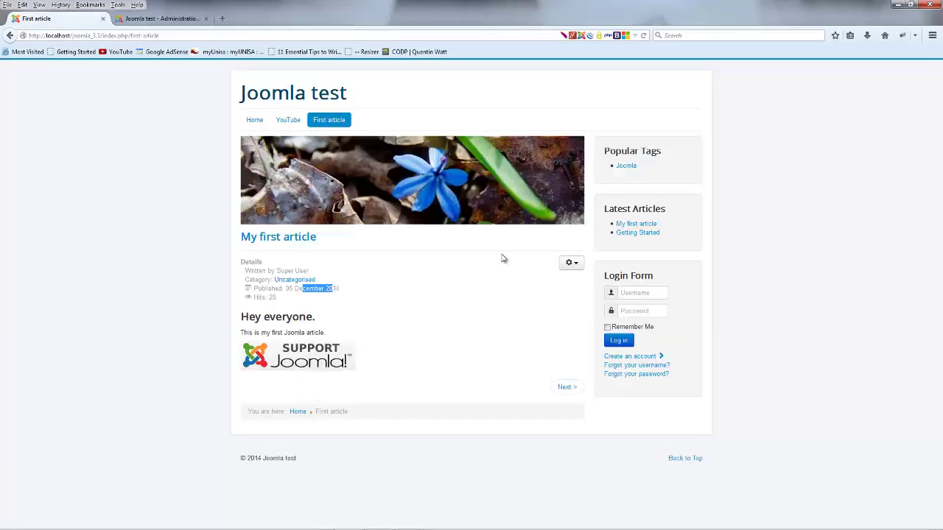
{"action": "left_click", "coordinate": [644, 233]}
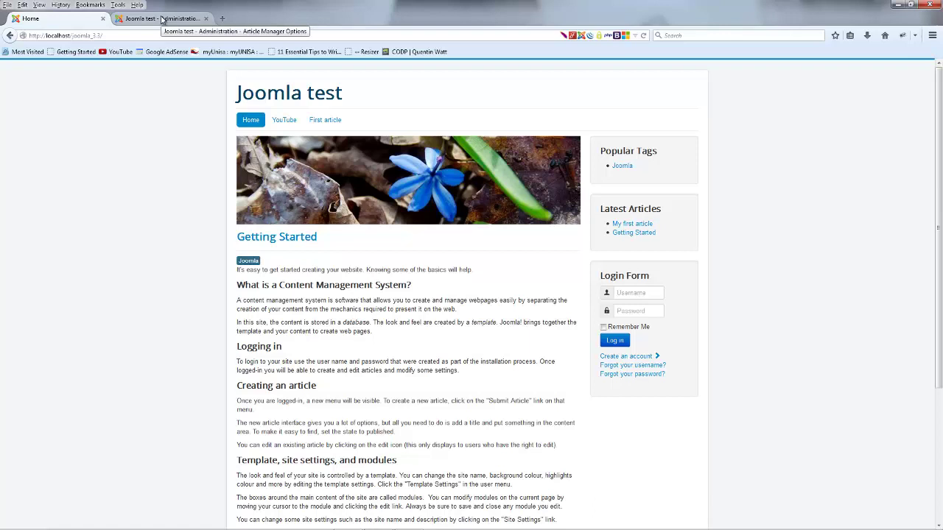
- Set Show Tags to Hide in the article options, then return to the site's Home tab
{"action": "left_click", "coordinate": [162, 20]}
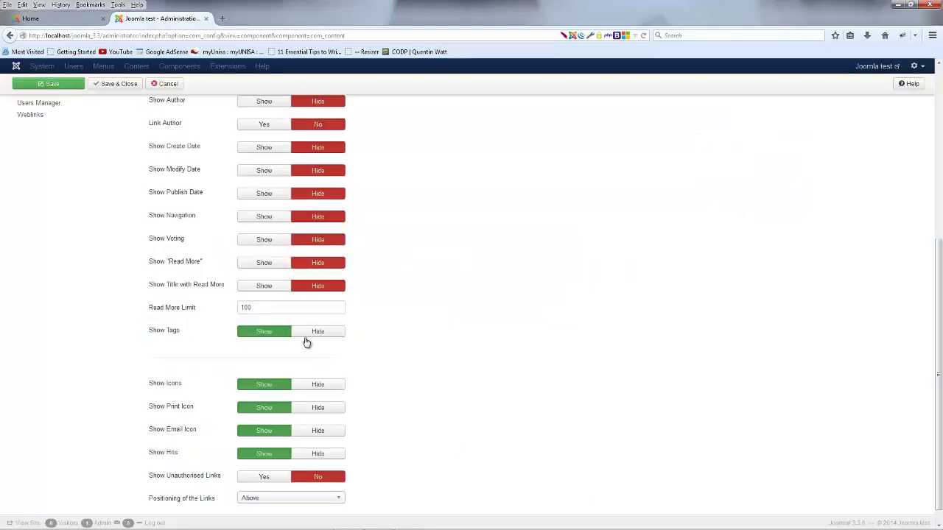
{"action": "left_click", "coordinate": [308, 337]}
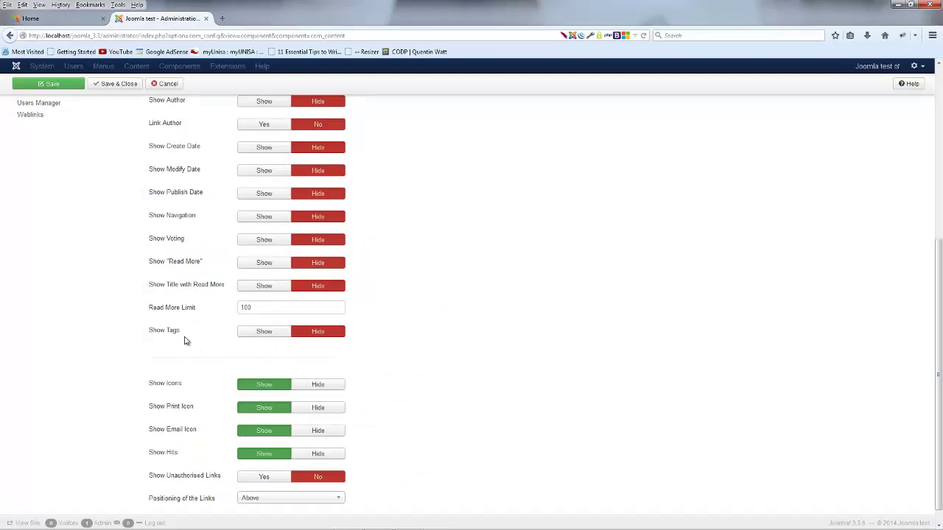
{"action": "scroll", "coordinate": [347, 349], "scroll_direction": "down", "scroll_amount": 1}
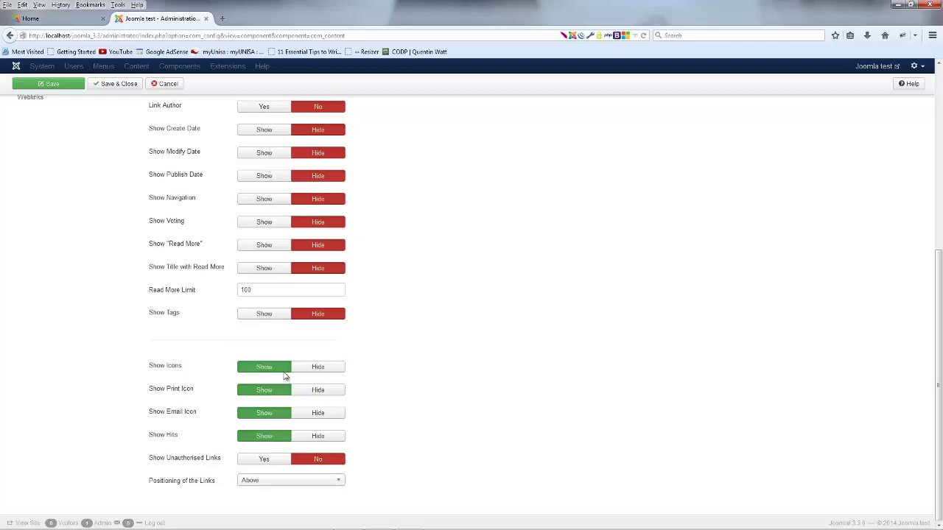
{"action": "left_click", "coordinate": [45, 19]}
- Open My first article, inspect its Print/Email gear menu, then return to the article options
{"action": "scroll", "coordinate": [609, 314], "scroll_direction": "down", "scroll_amount": 3}
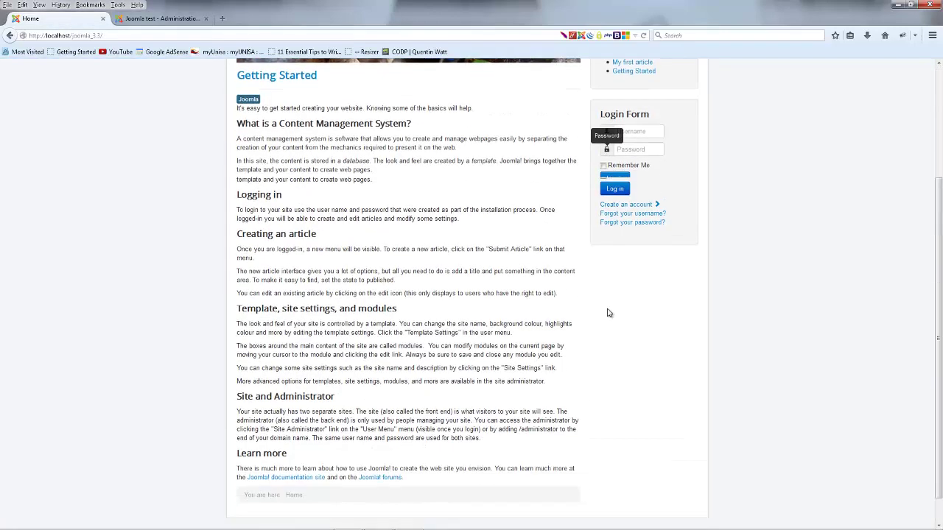
{"action": "scroll", "coordinate": [609, 314], "scroll_direction": "up", "scroll_amount": 1}
{"action": "left_click", "coordinate": [631, 168]}
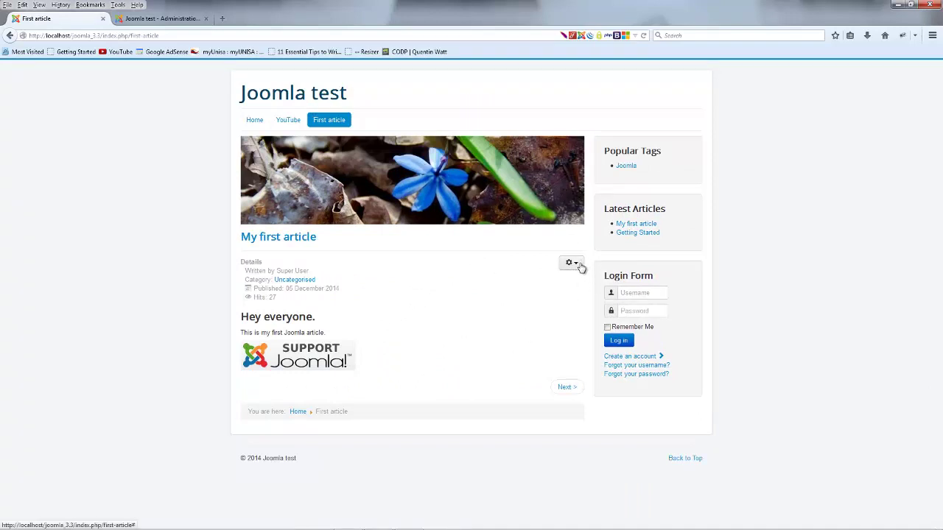
{"action": "left_click", "coordinate": [579, 267]}
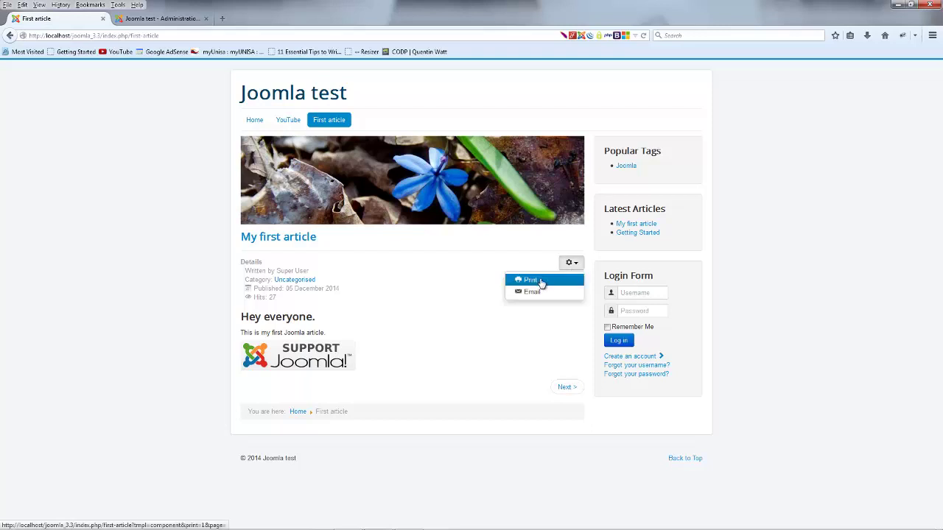
{"action": "left_click", "coordinate": [842, 230]}
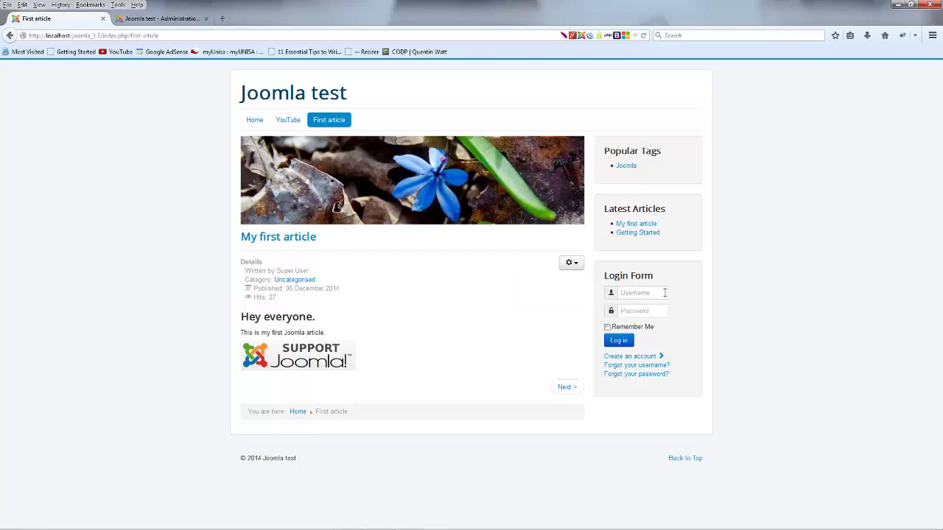
{"action": "left_click", "coordinate": [151, 19]}
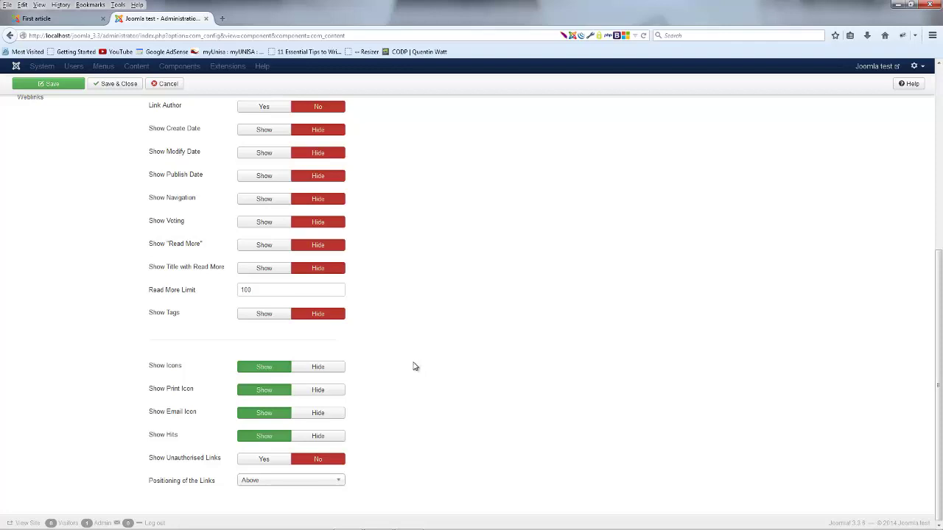
- Set Show Icons, Show Print Icon, Show Email Icon and Show Hits to Hide
{"action": "left_click", "coordinate": [337, 366]}
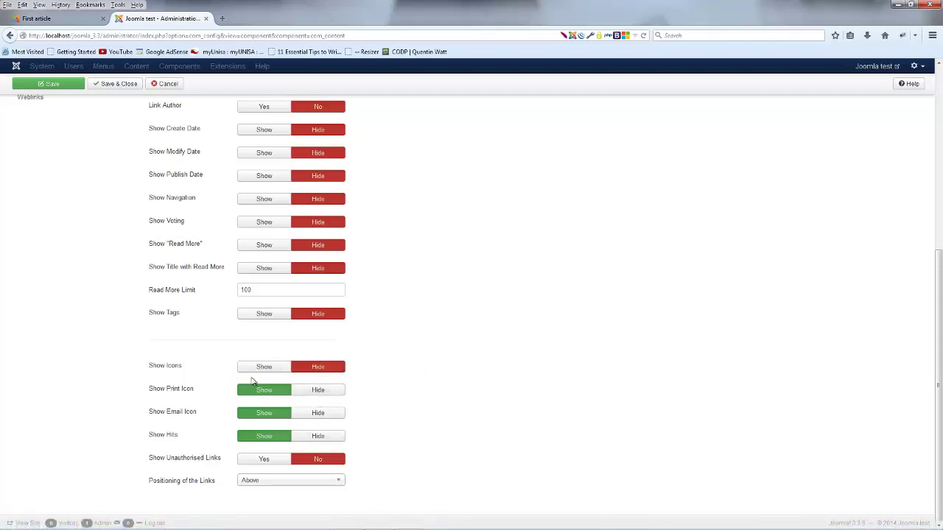
{"action": "left_click", "coordinate": [324, 391]}
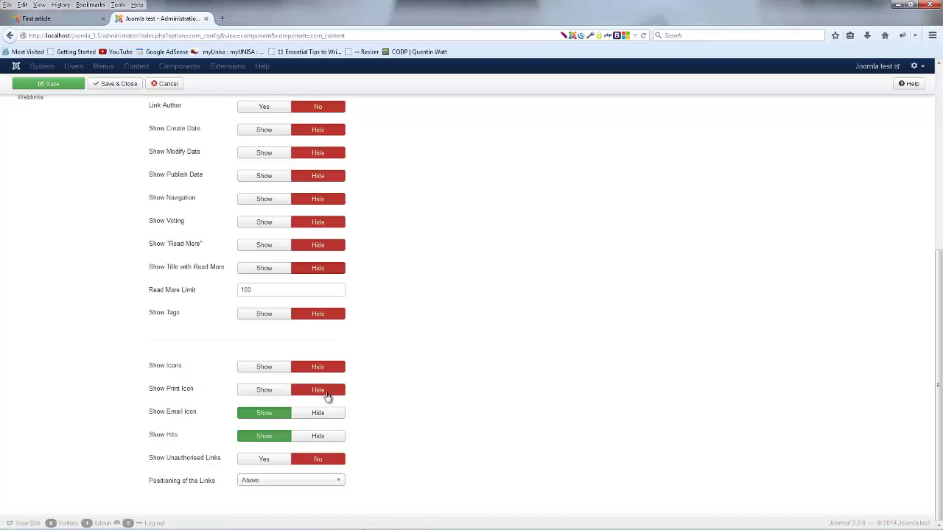
{"action": "left_click", "coordinate": [319, 414]}
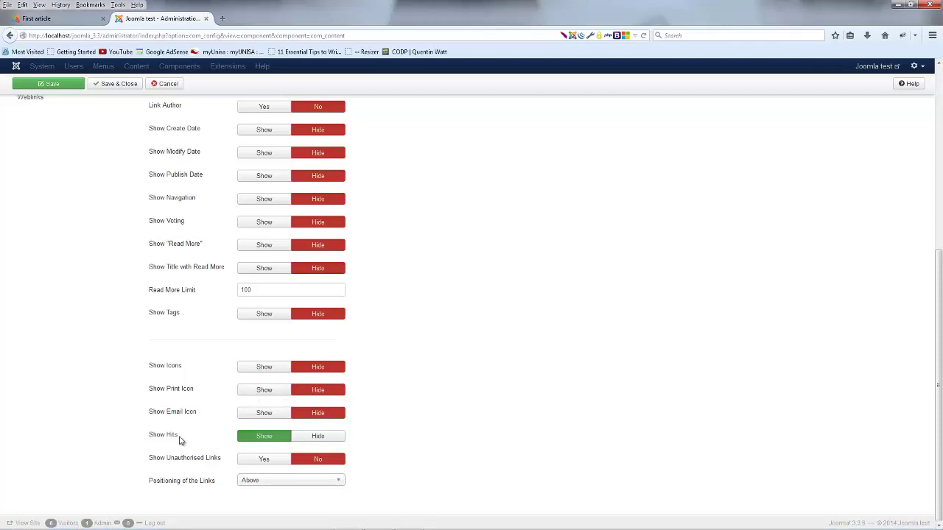
{"action": "mouse_move", "coordinate": [170, 436]}
{"action": "left_click", "coordinate": [332, 438]}
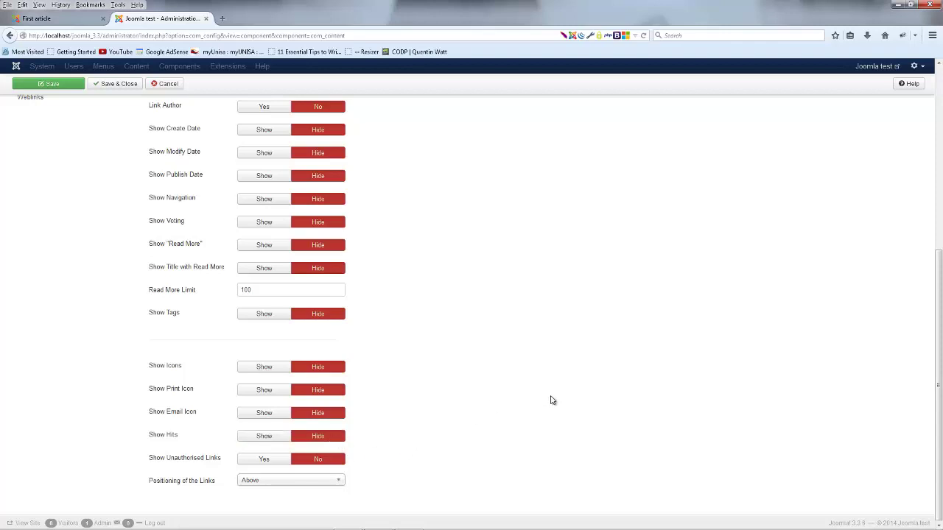
{"action": "scroll", "coordinate": [553, 400], "scroll_direction": "up", "scroll_amount": 5}
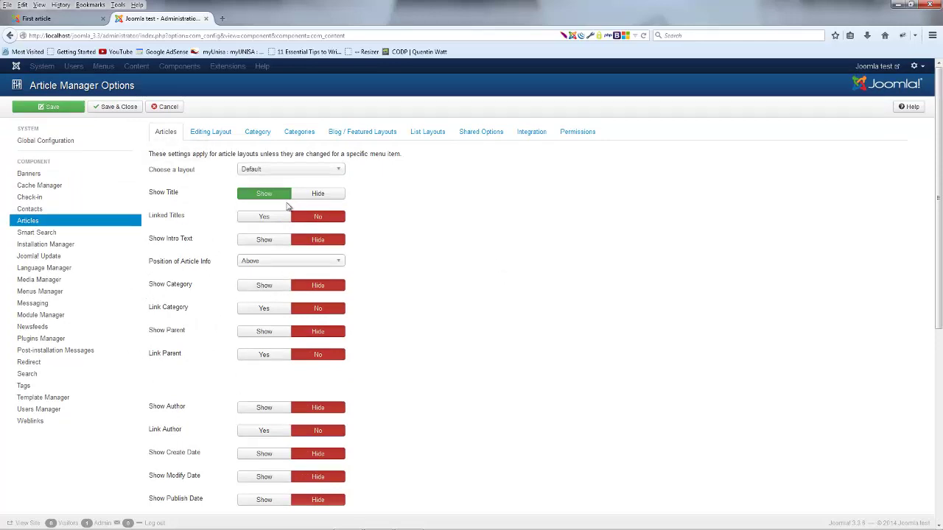
- Hide tags in the Category options, leaving subcategory descriptions shown on the Categories tab
{"action": "left_click", "coordinate": [257, 131]}
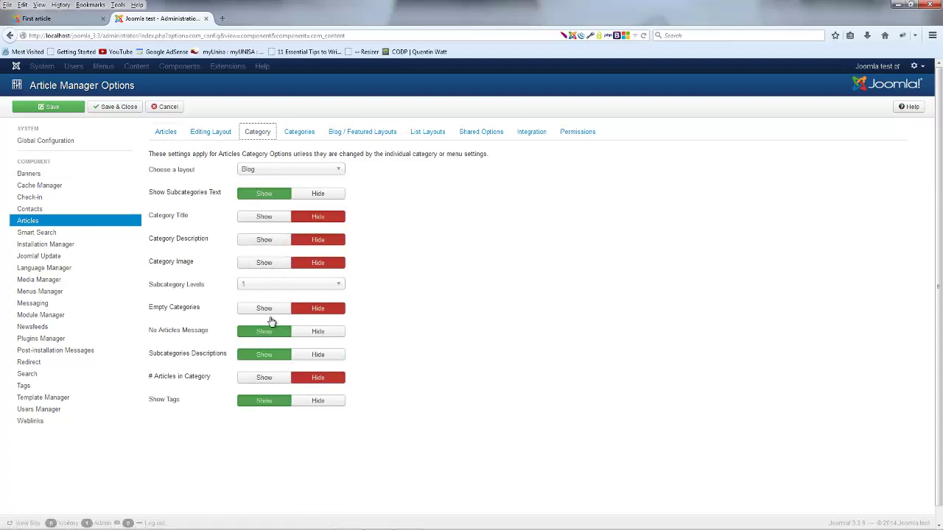
{"action": "left_click", "coordinate": [315, 402]}
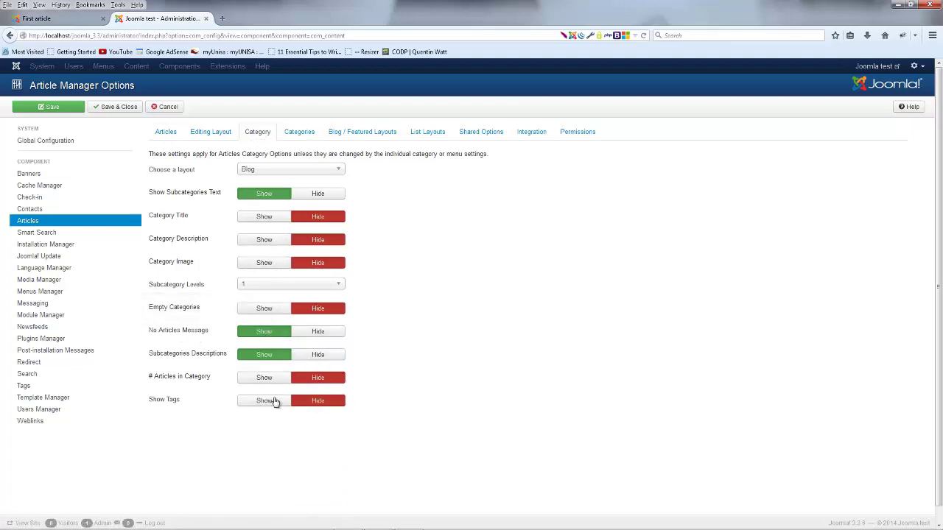
{"action": "left_click", "coordinate": [308, 136]}
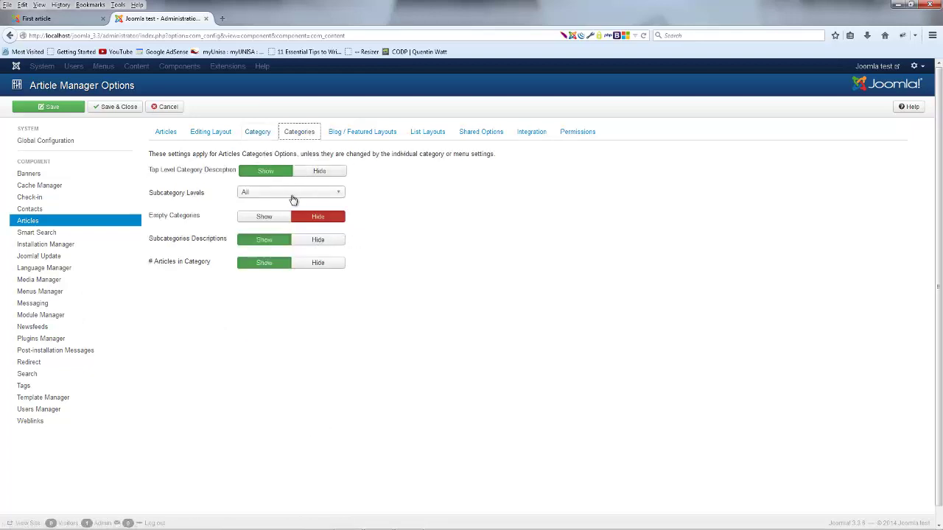
{"action": "left_click", "coordinate": [318, 241]}
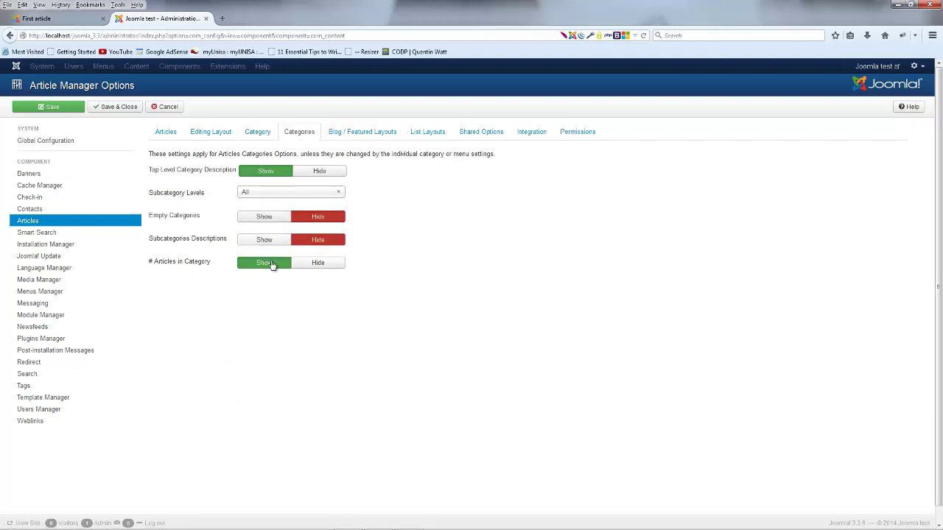
{"action": "left_click", "coordinate": [273, 242]}
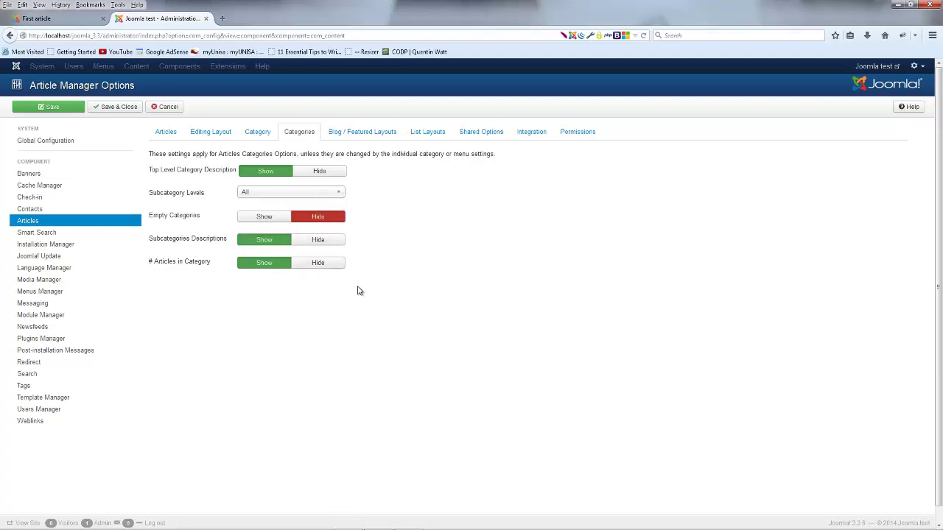
- Return to the main Articles options tab
{"action": "left_click", "coordinate": [256, 135]}
{"action": "left_click", "coordinate": [211, 132]}
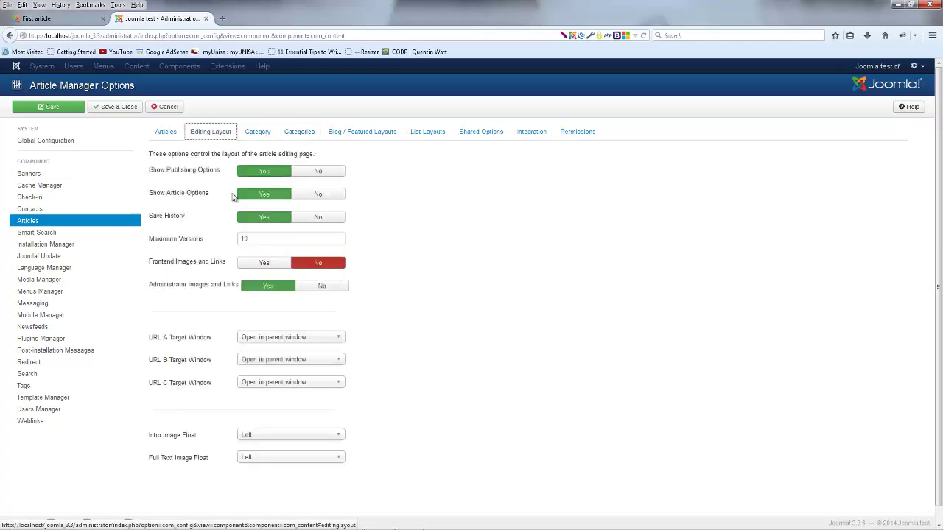
{"action": "left_click", "coordinate": [167, 132]}
{"action": "scroll", "coordinate": [465, 263], "scroll_direction": "down", "scroll_amount": 5}
{"action": "scroll", "coordinate": [81, 102], "scroll_direction": "up", "scroll_amount": 5}
- Save the article options and view the My first article page to check the changes
{"action": "left_click", "coordinate": [48, 110]}
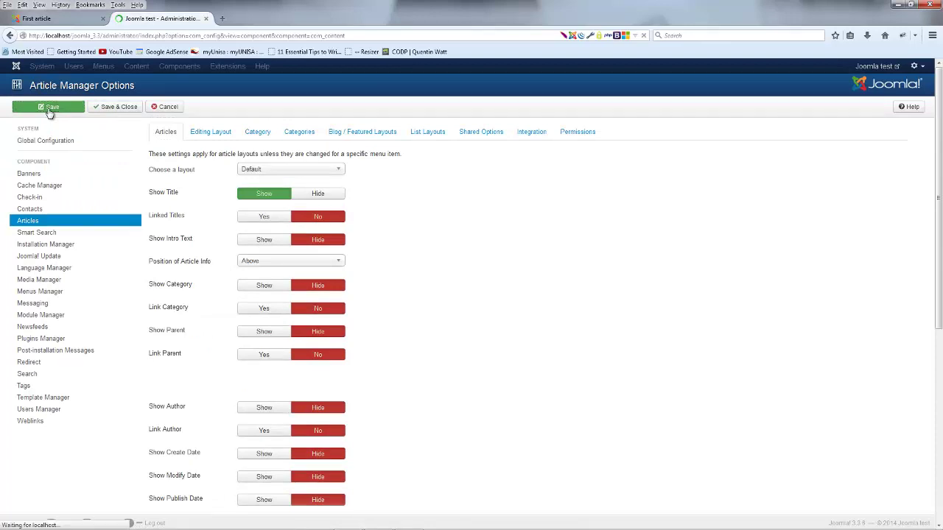
{"action": "left_click", "coordinate": [92, 22]}
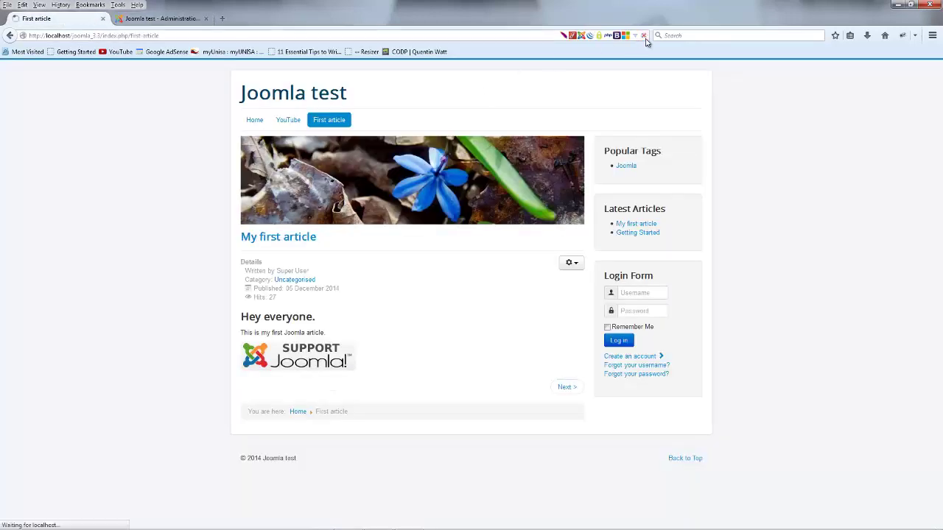